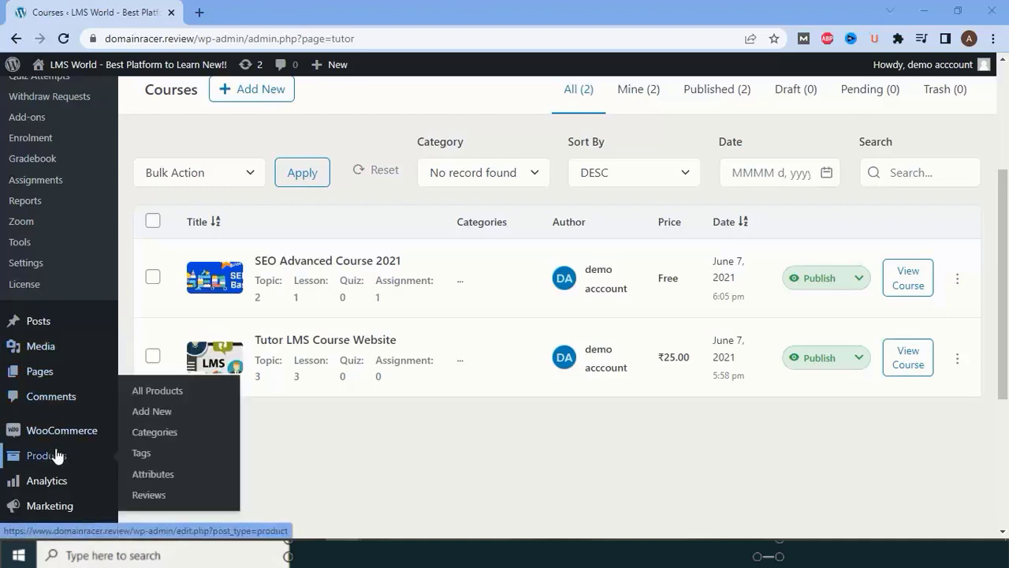
Upload tutor-lms-certificate-builder-1.0.3.zip as a new plugin, install it, and activate it
scroll(95, 323, down, 2)
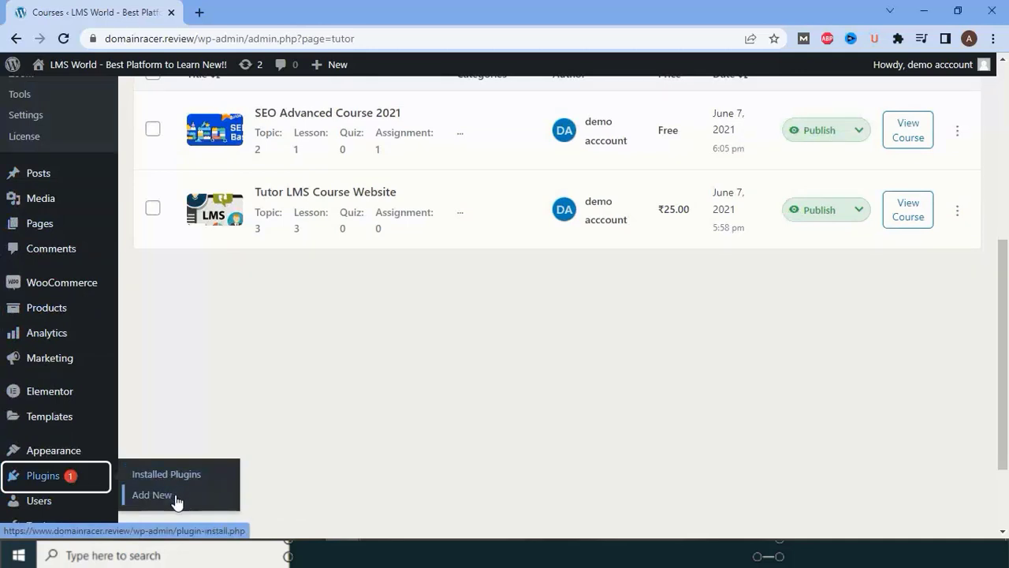
click(175, 498)
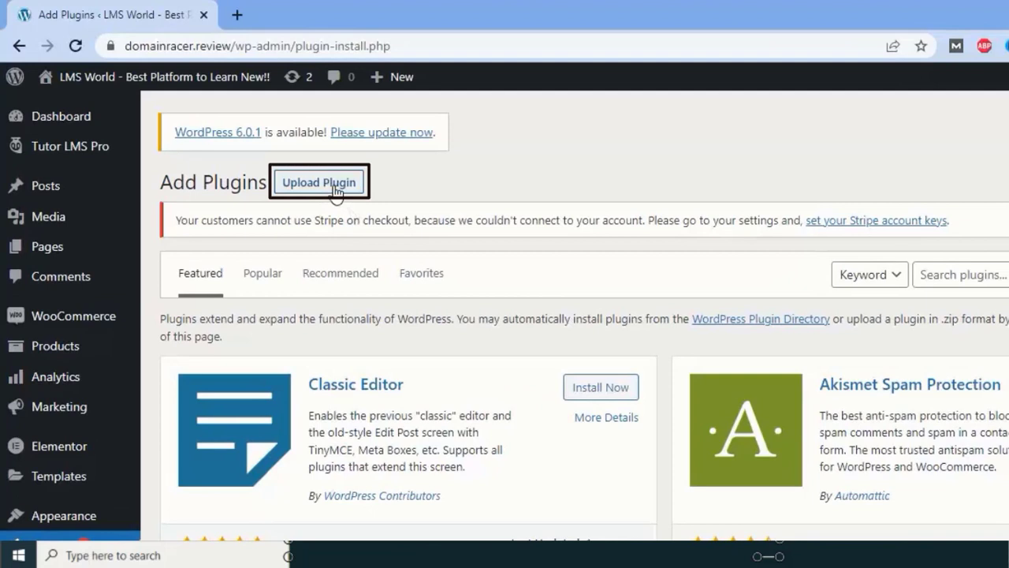
click(335, 186)
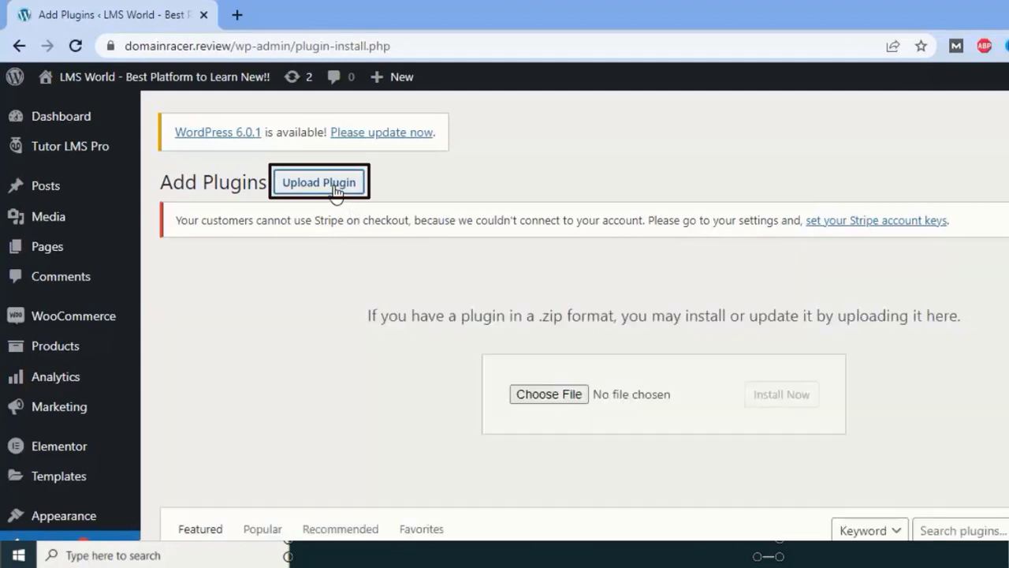
click(550, 395)
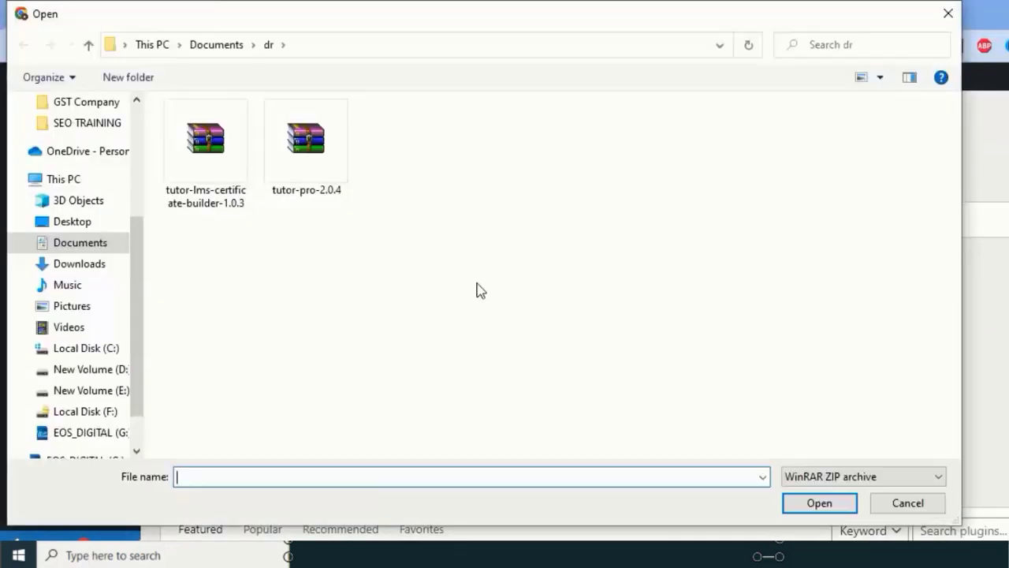
double_click(211, 155)
click(792, 399)
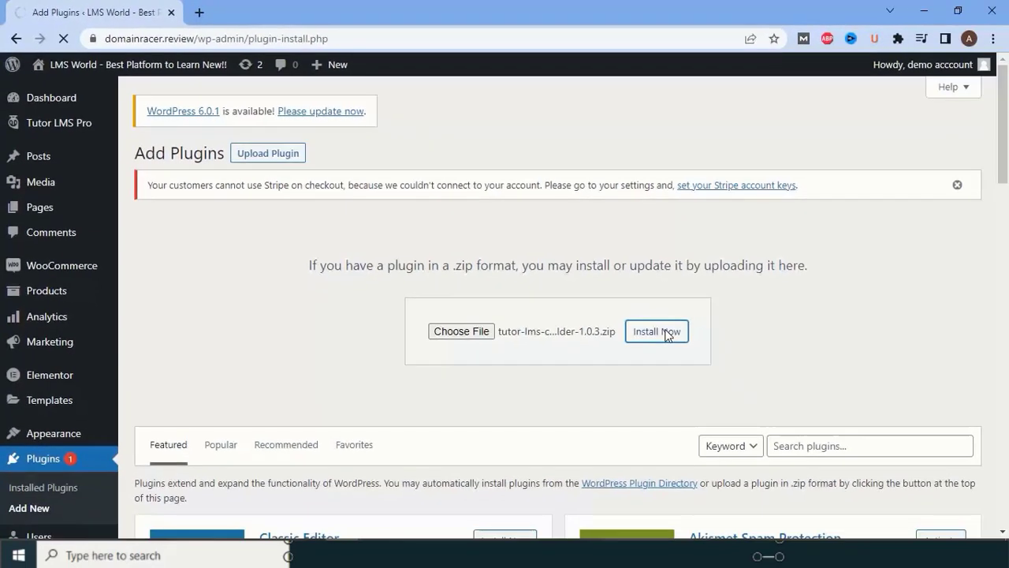
click(186, 489)
Go to Tutor LMS Pro Settings and switch to the Certificate tab
scroll(206, 465, down, 5)
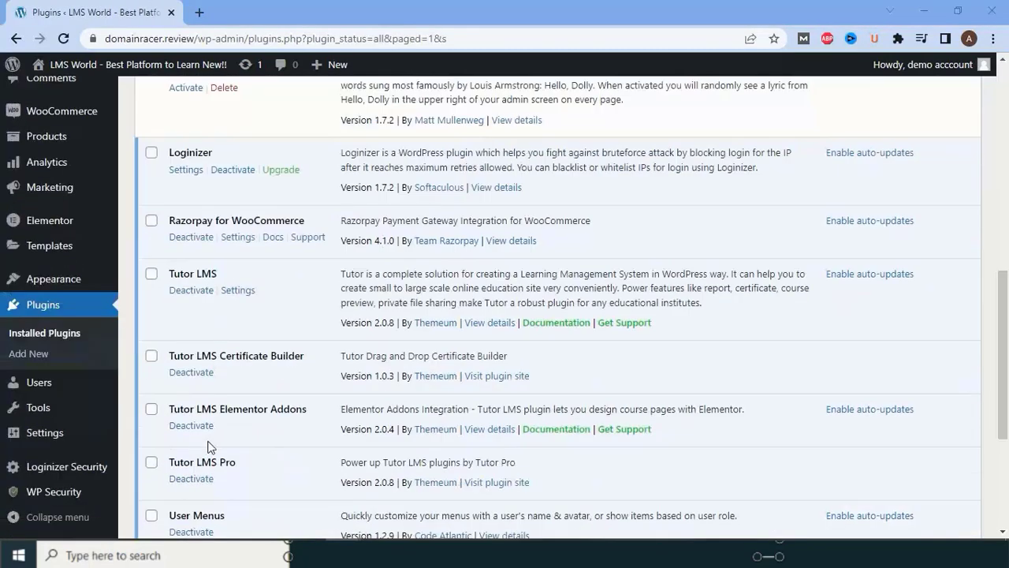
scroll(260, 304, down, 1)
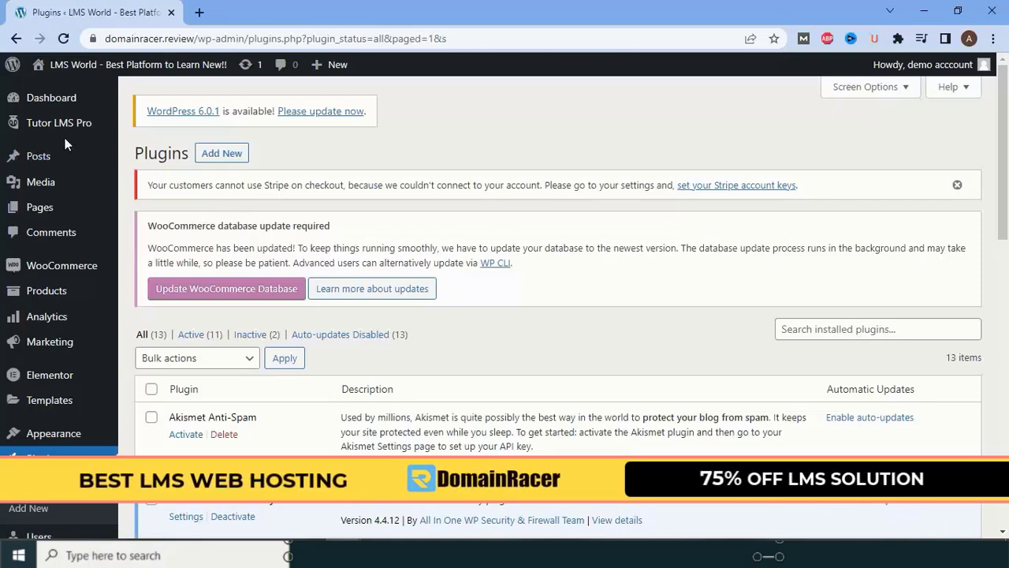
mouse_move(68, 135)
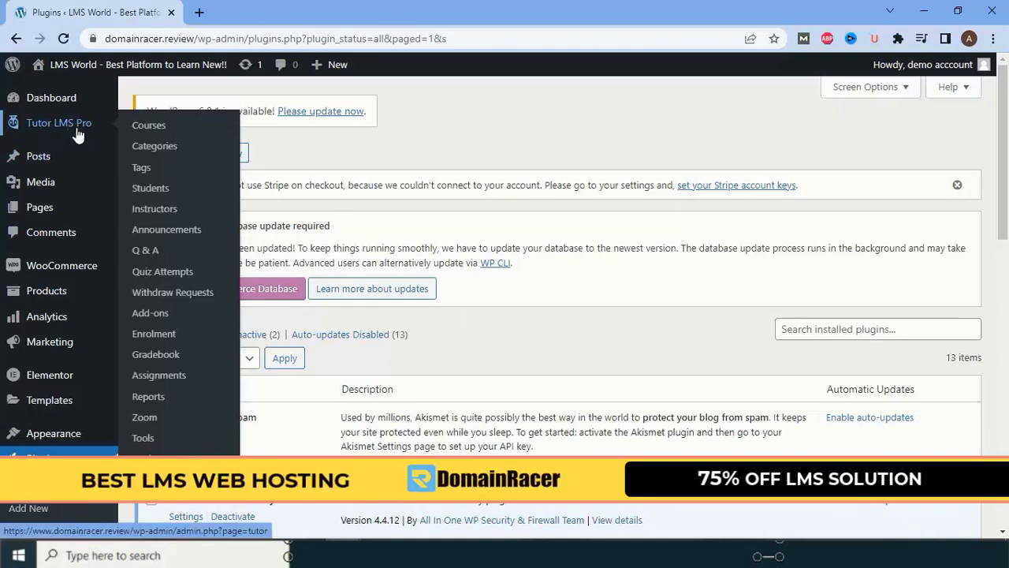
click(35, 129)
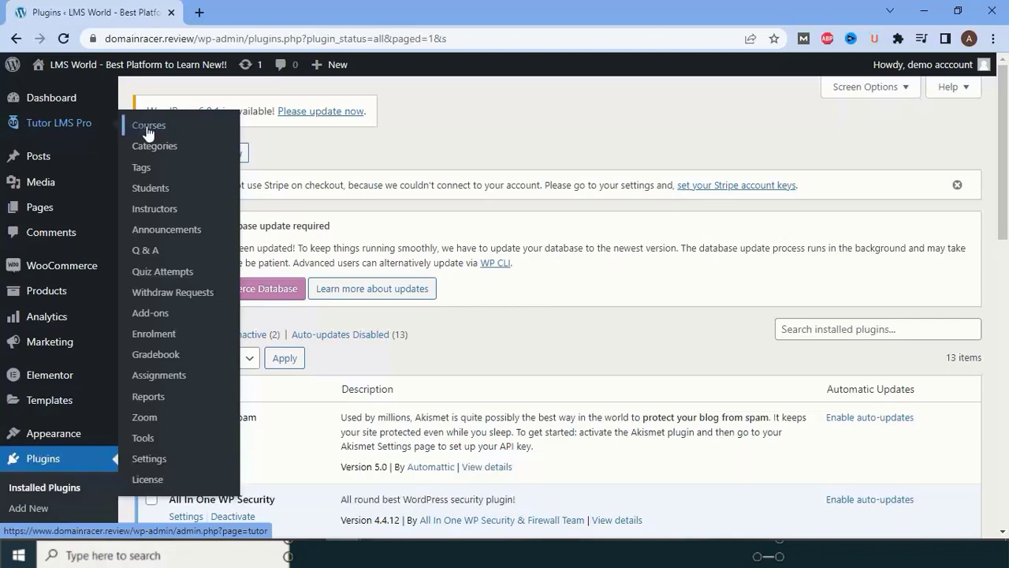
click(152, 469)
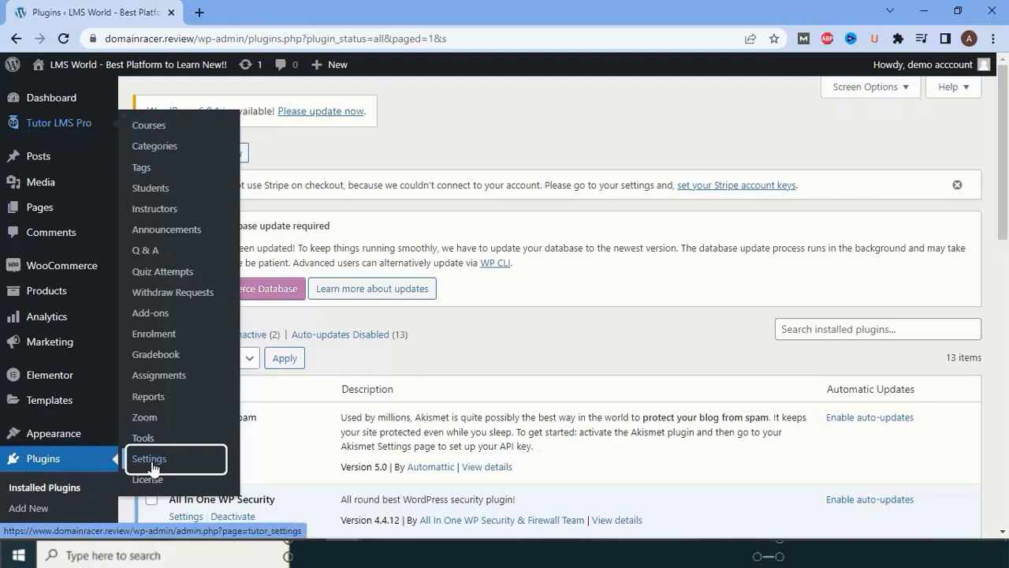
scroll(344, 323, down, 3)
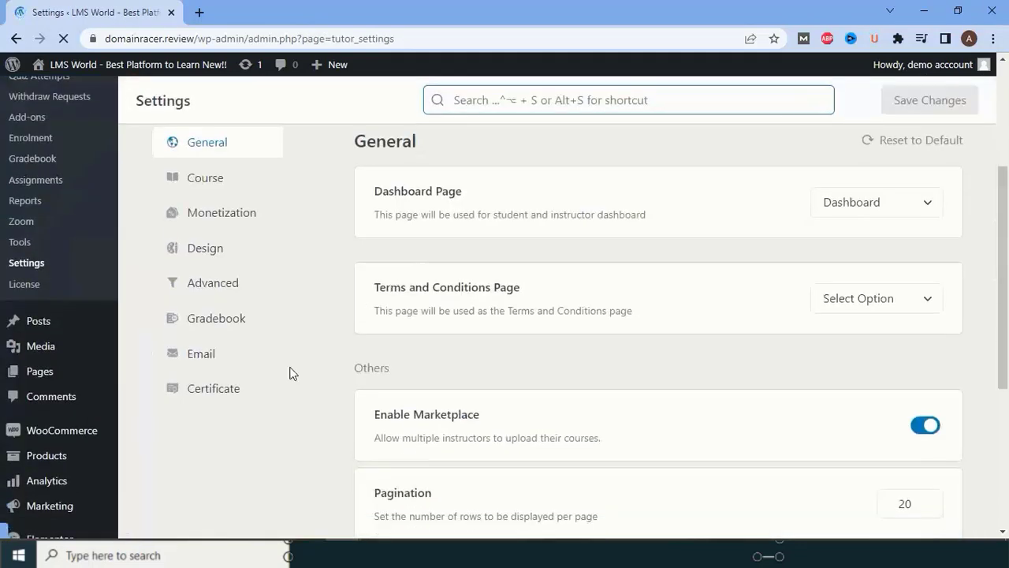
click(214, 394)
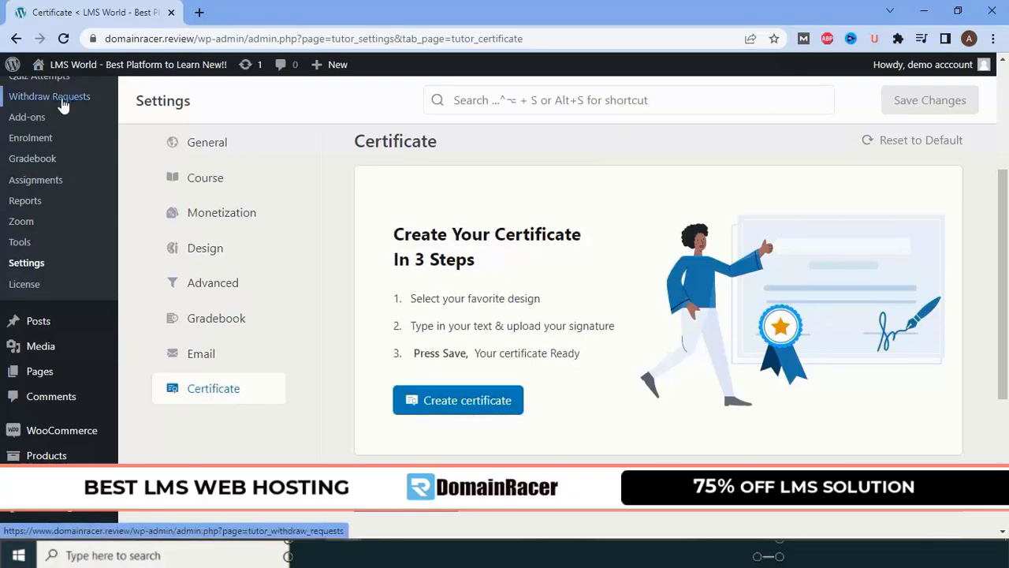
Create a new certificate, browse the template grid, and filter it to the University category
click(458, 400)
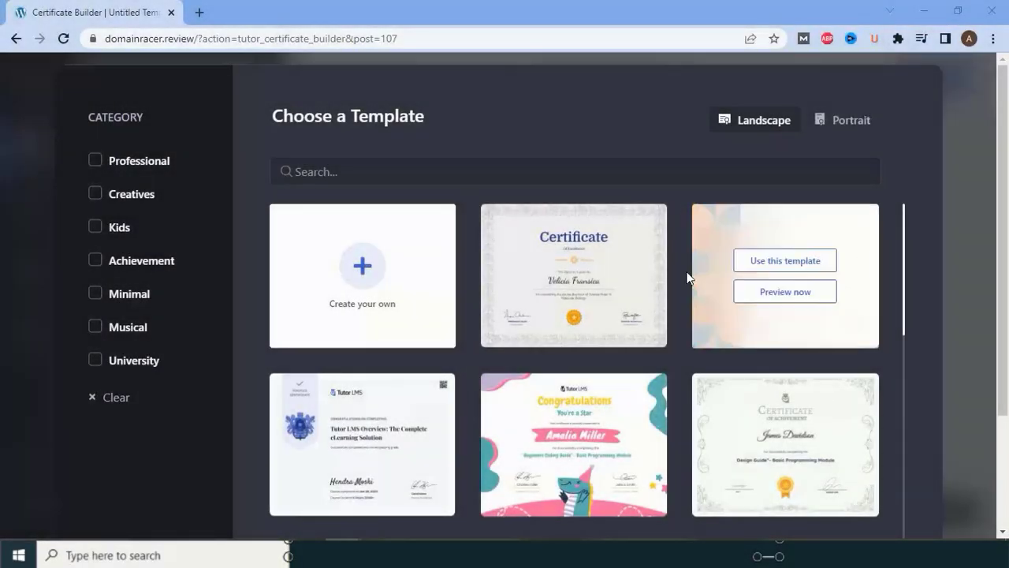
scroll(688, 275, down, 8)
scroll(686, 276, down, 2)
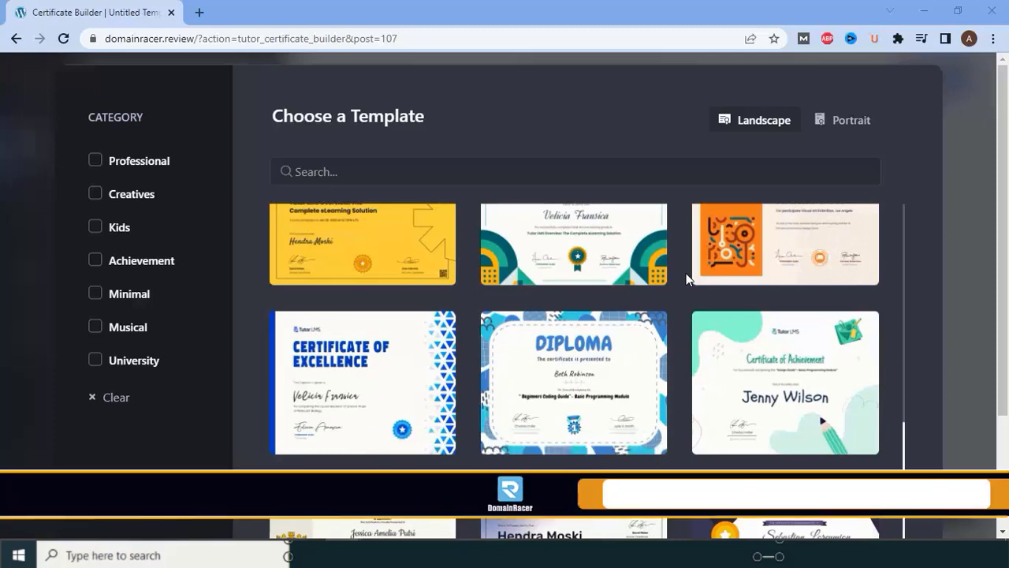
scroll(822, 308, down, 4)
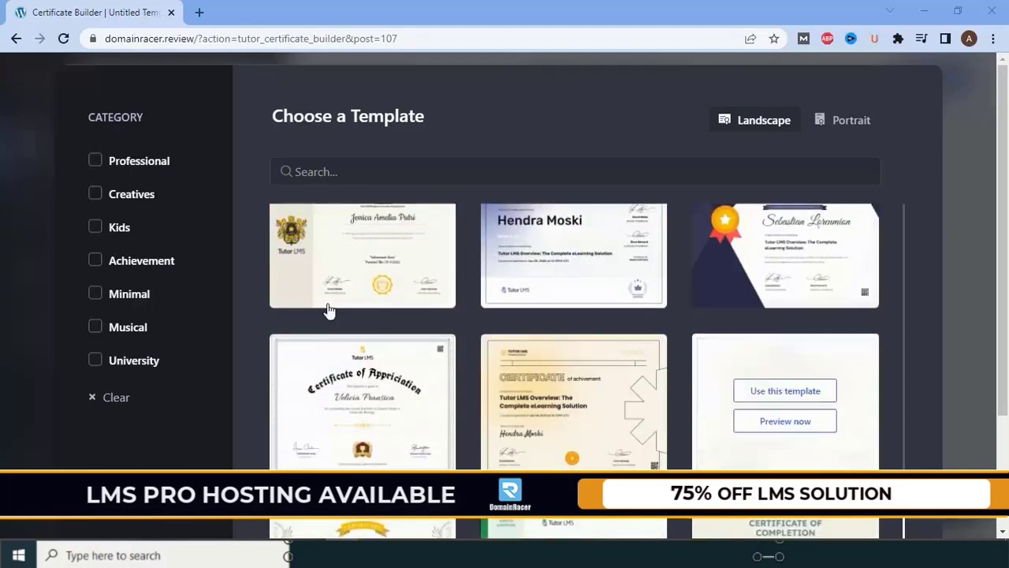
scroll(637, 349, down, 2)
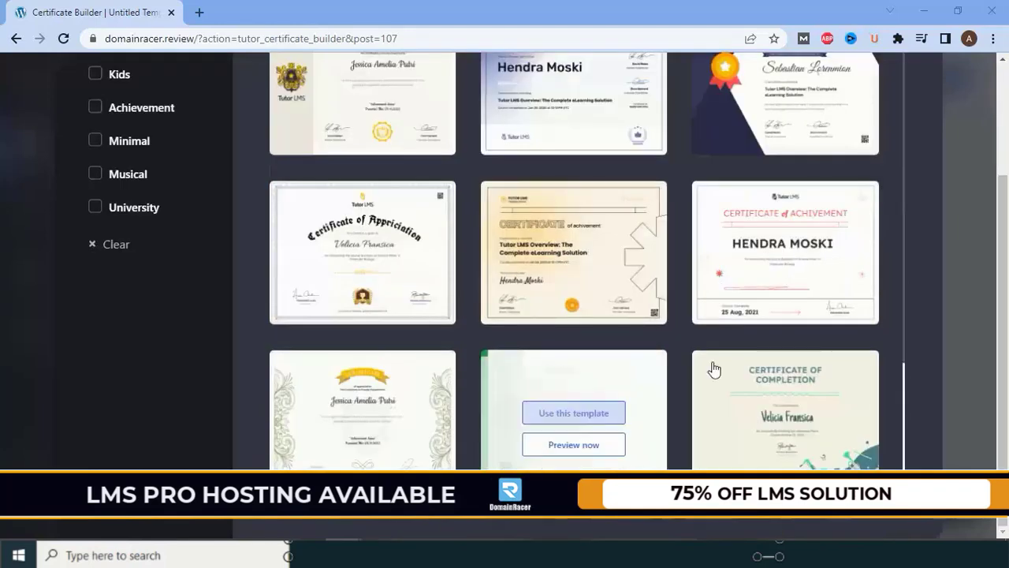
scroll(697, 360, up, 4)
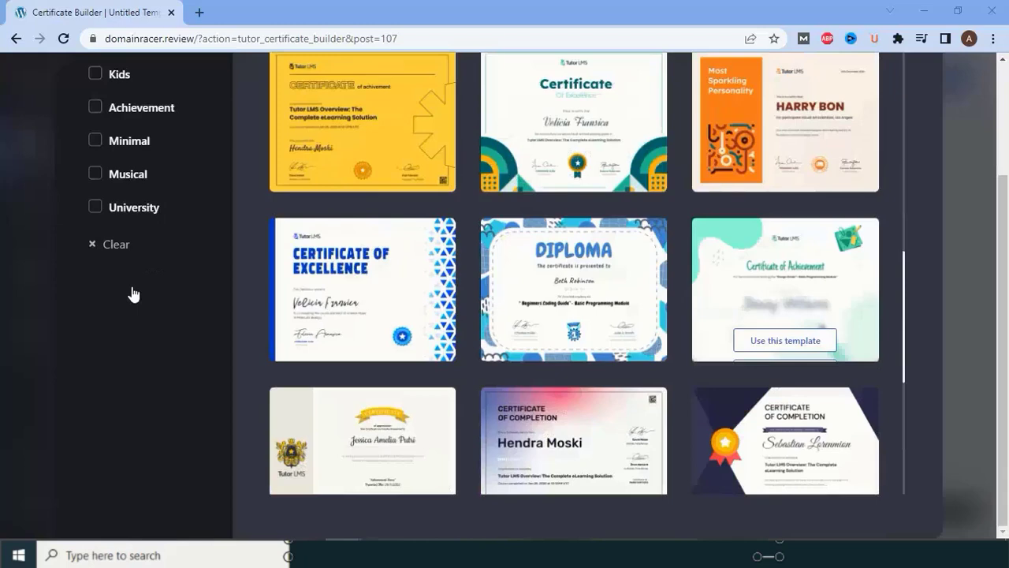
scroll(133, 284, up, 5)
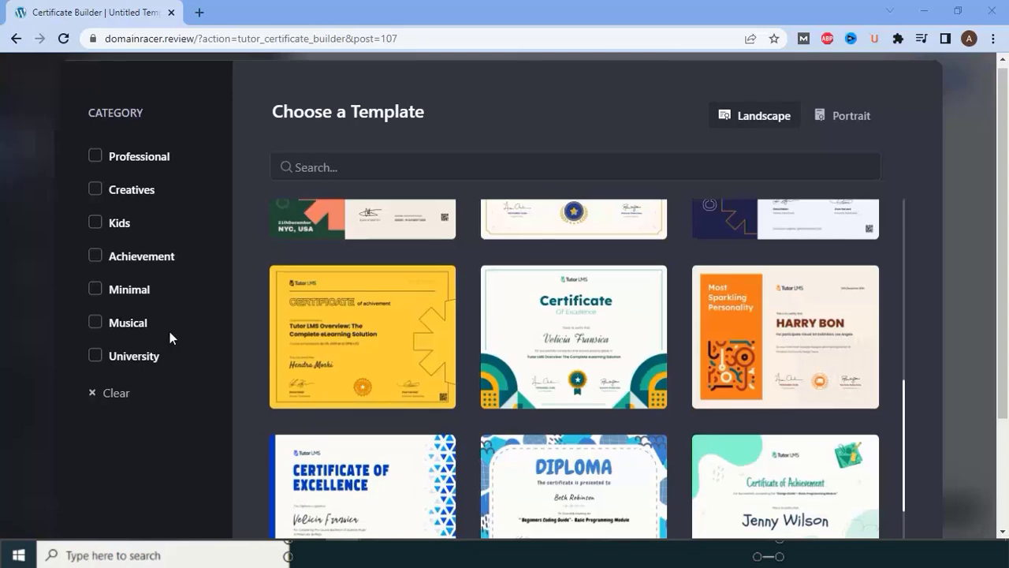
click(130, 356)
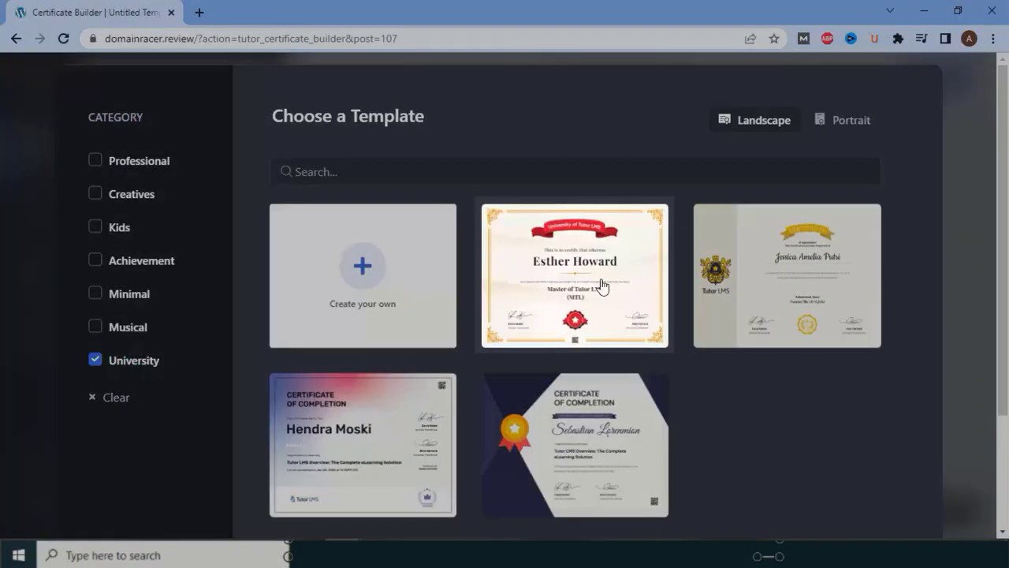
Preview the red-ribbon 'University of Tutor LMS' template full size, then use it as the design
mouse_move(600, 287)
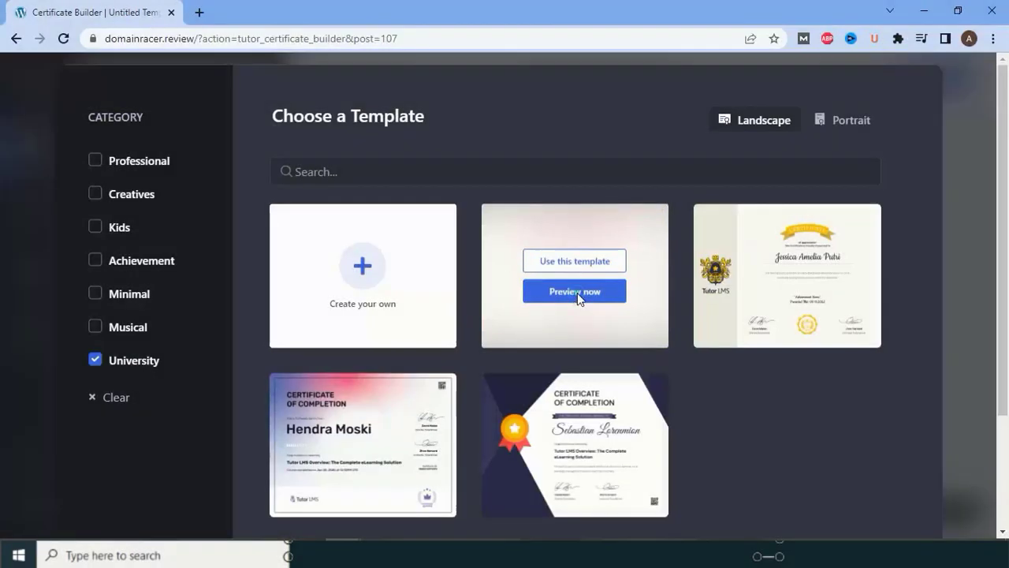
click(577, 293)
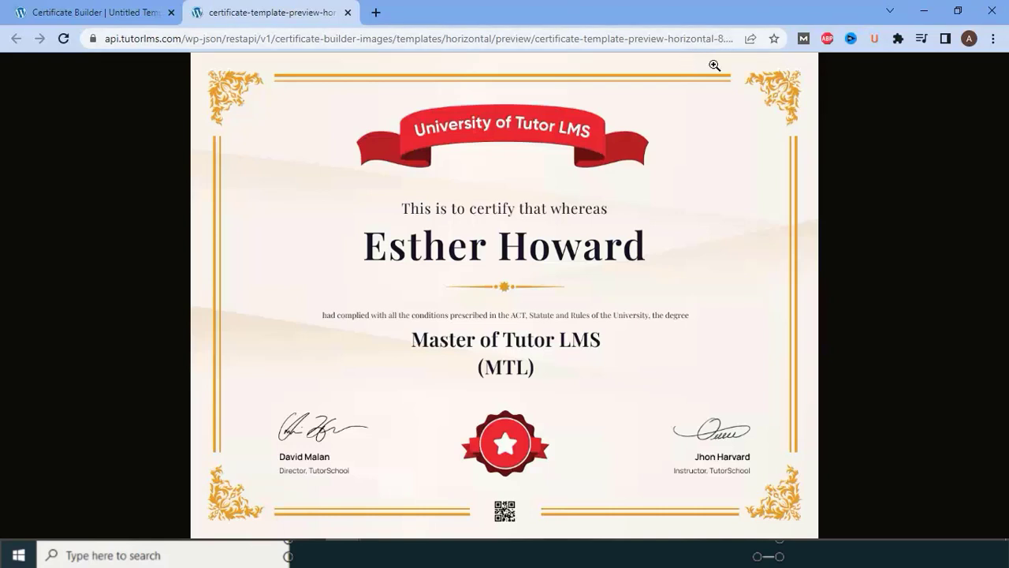
key(ctrl+w)
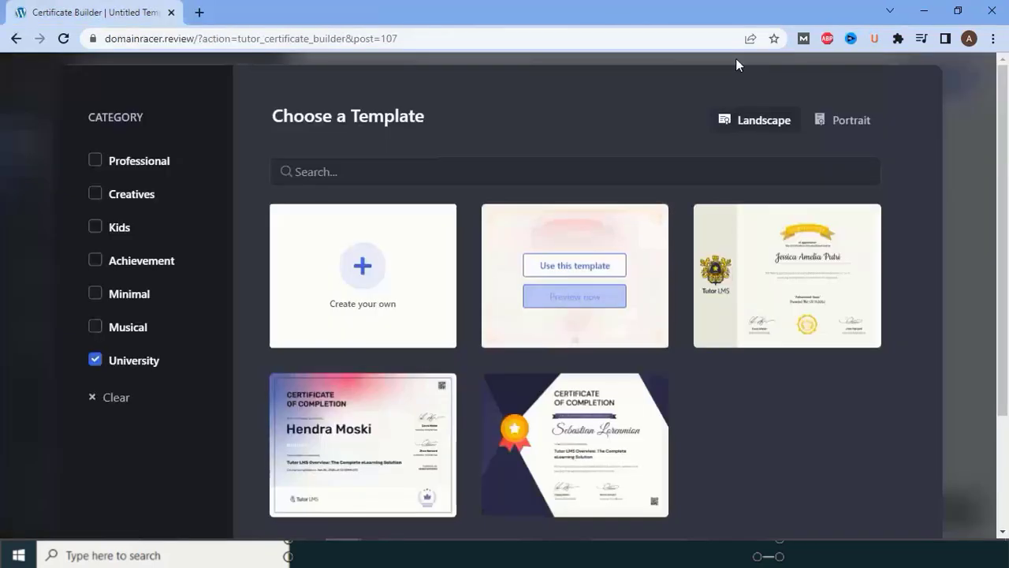
mouse_move(582, 322)
click(575, 292)
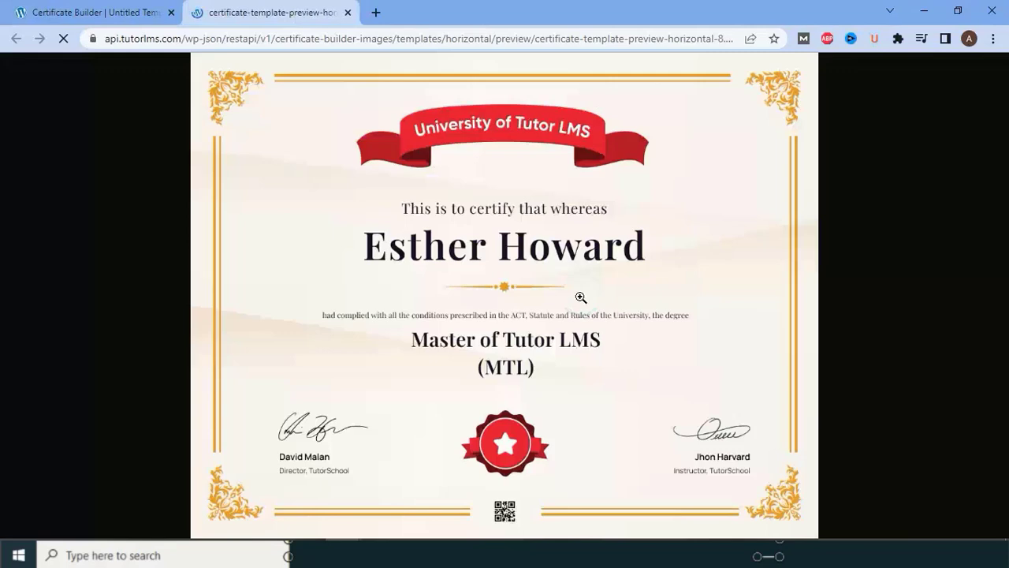
click(347, 12)
mouse_move(594, 253)
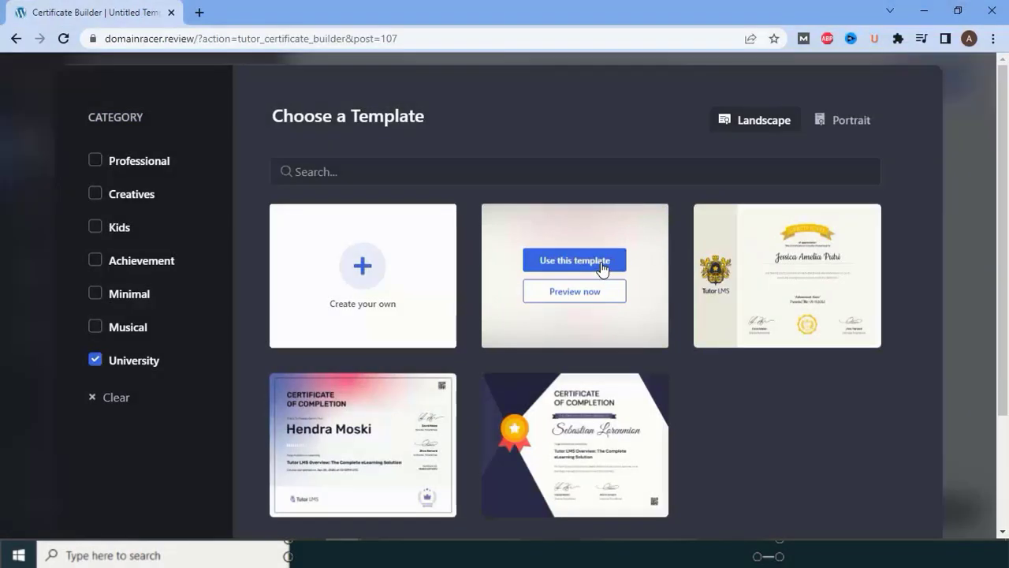
click(602, 266)
click(639, 187)
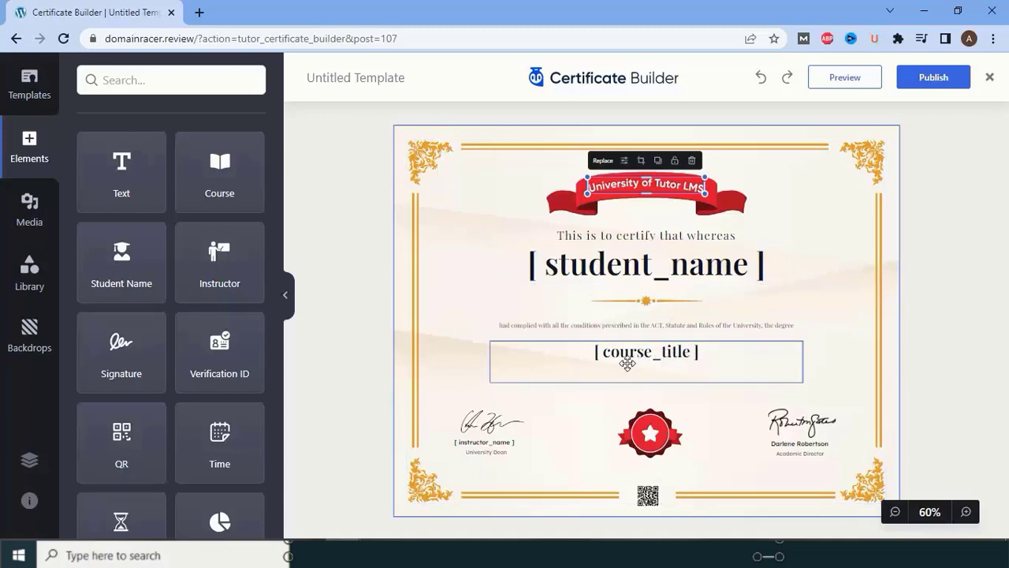
Select the [ student_name ] placeholder and open its typography settings
click(853, 241)
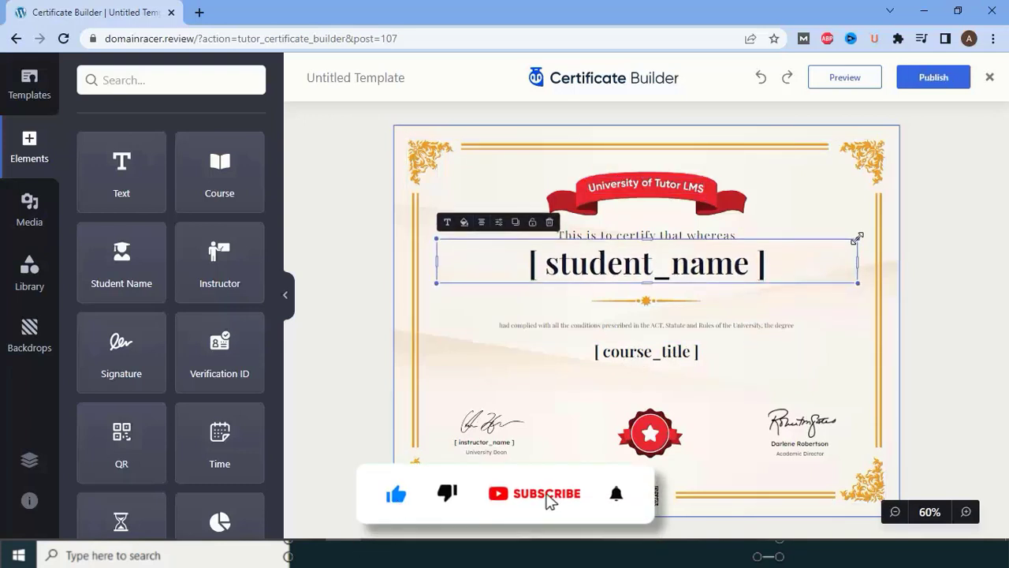
click(745, 269)
click(745, 269)
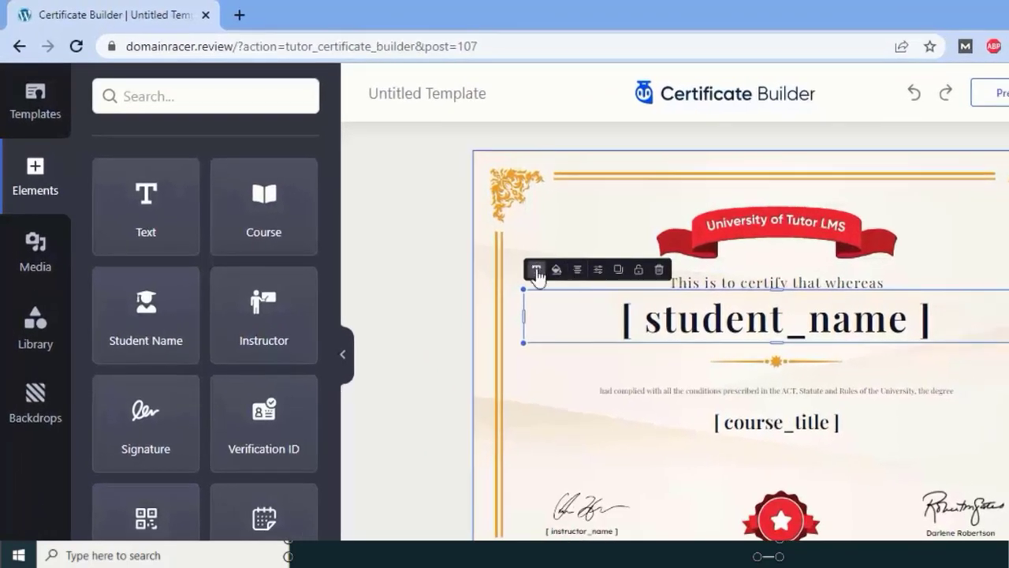
click(511, 257)
scroll(442, 205, down, 3)
scroll(430, 201, down, 10)
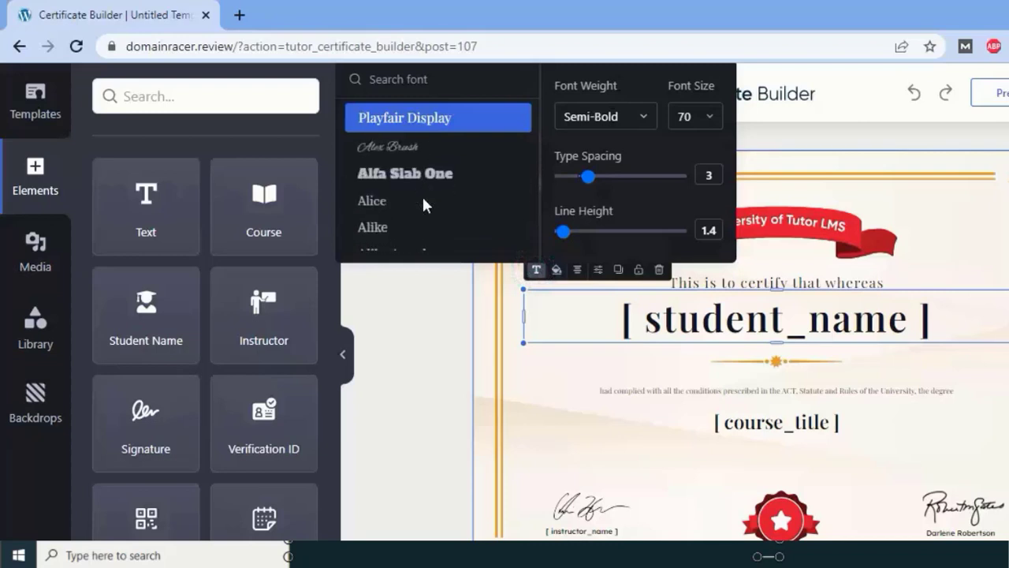
Set the student name's letter spacing to 9 and its line height to 0.8
click(645, 118)
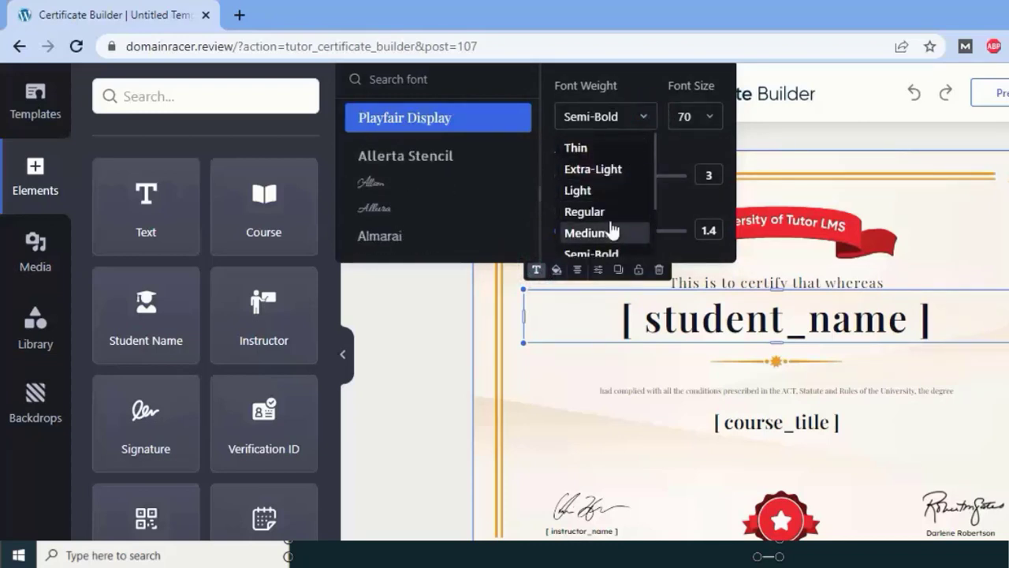
click(720, 88)
mouse_move(587, 183)
mouse_down()
mouse_move(623, 187)
mouse_move(600, 178)
mouse_up()
mouse_move(562, 231)
mouse_down()
mouse_move(581, 231)
mouse_move(563, 239)
mouse_up()
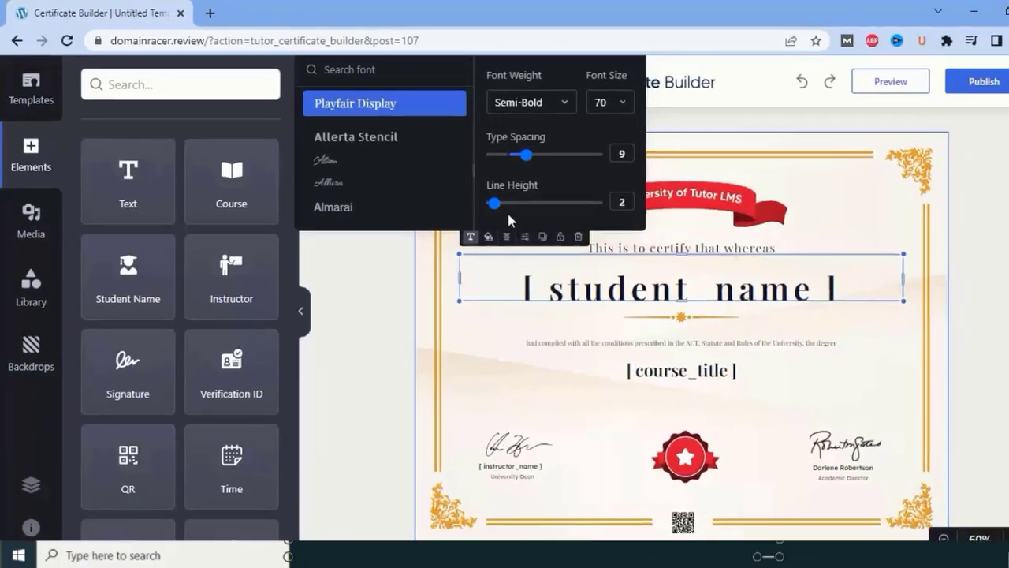
double_click(586, 192)
text(0)
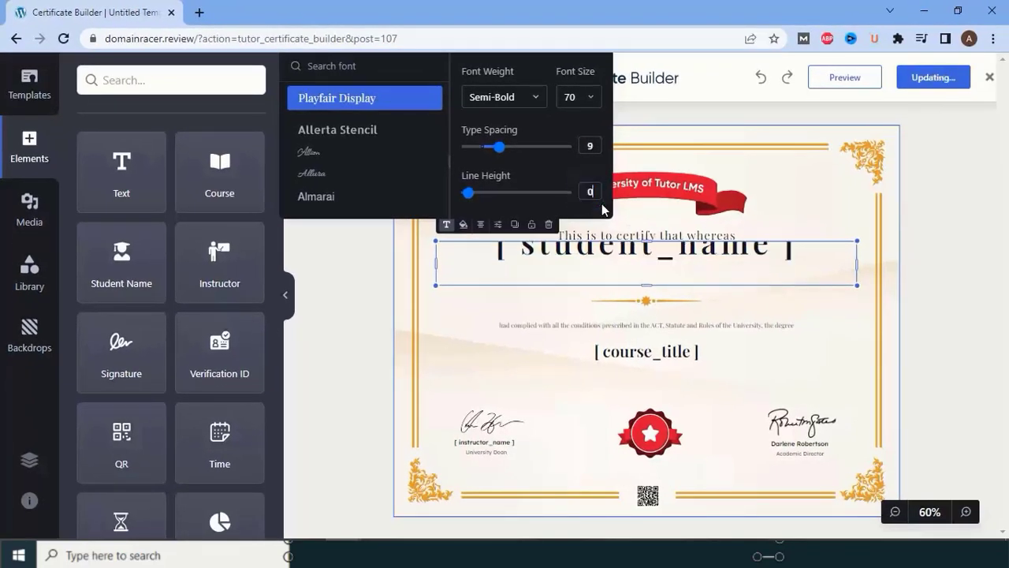
text(.8)
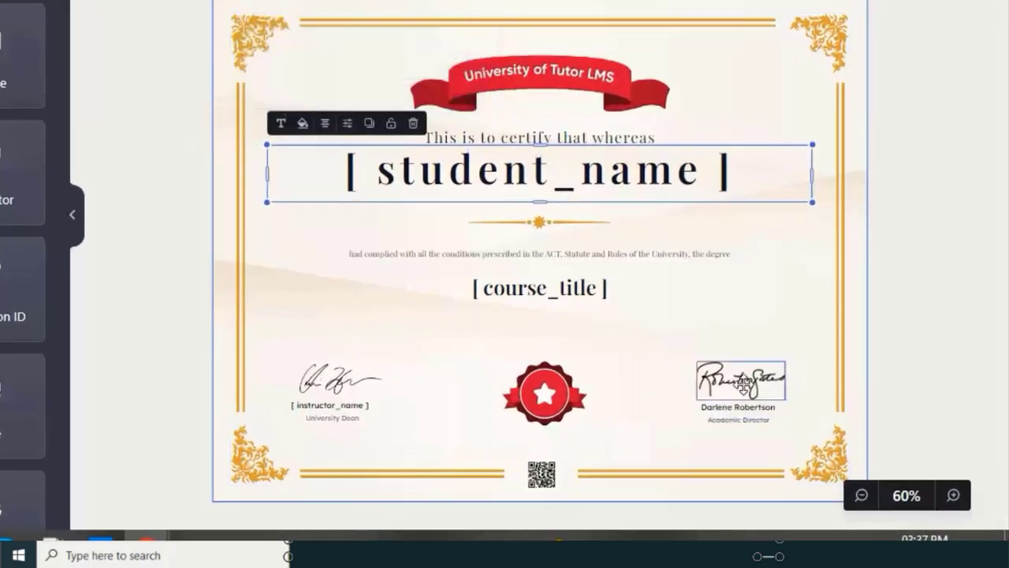
click(743, 384)
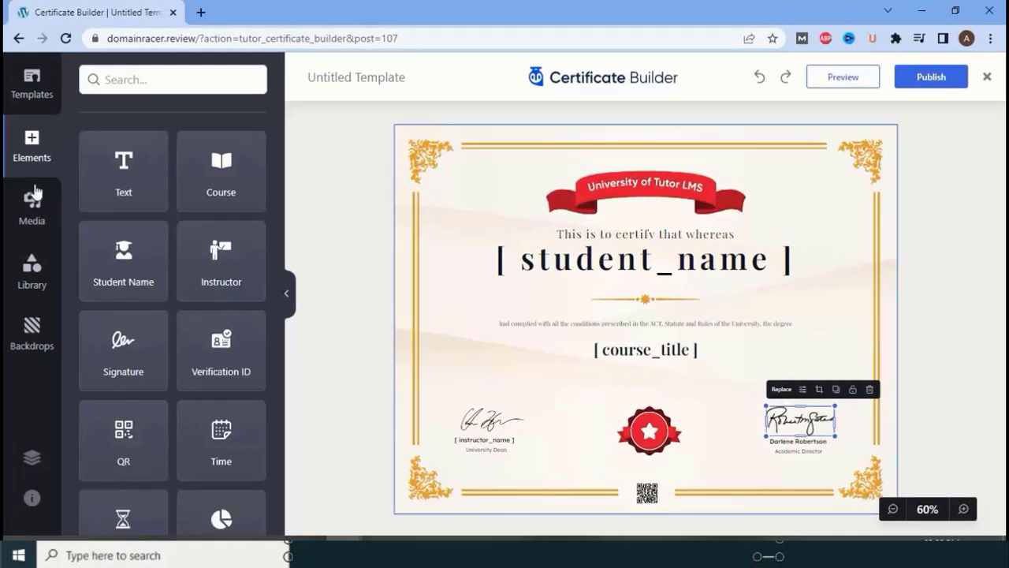
Browse the Media and Library panels, then scroll to the Backdrops colours and patterns
click(31, 211)
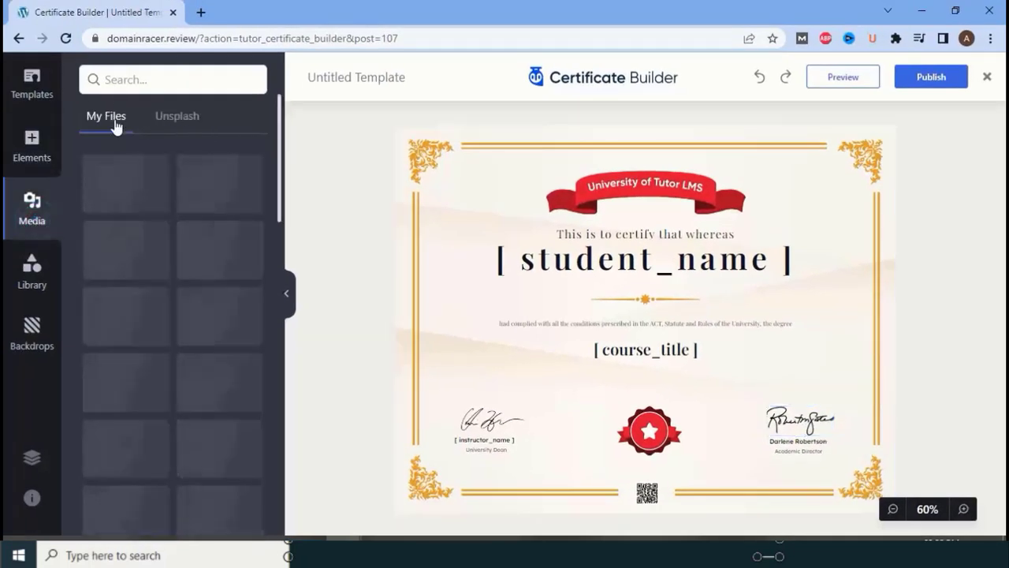
click(31, 270)
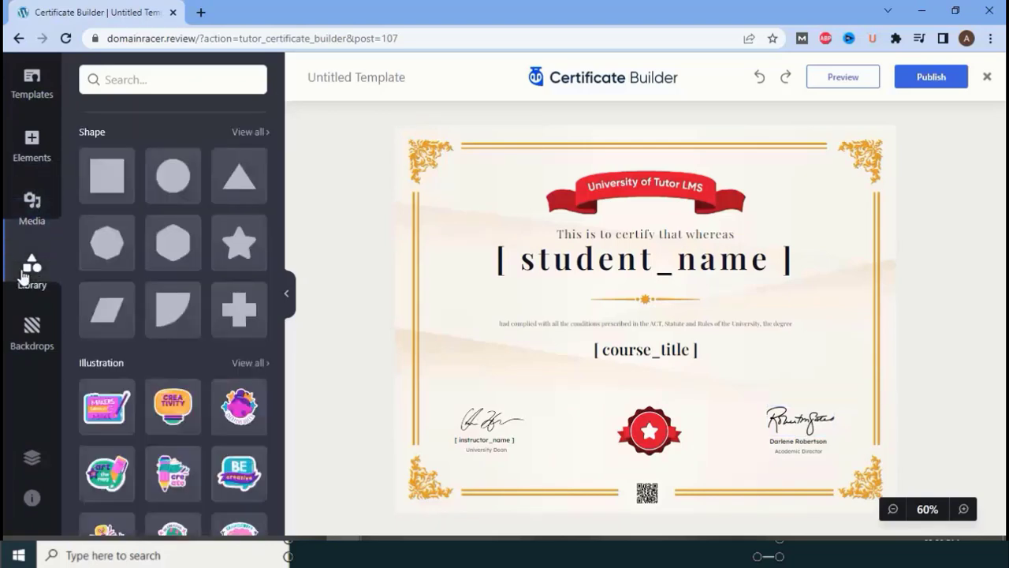
scroll(191, 320, down, 10)
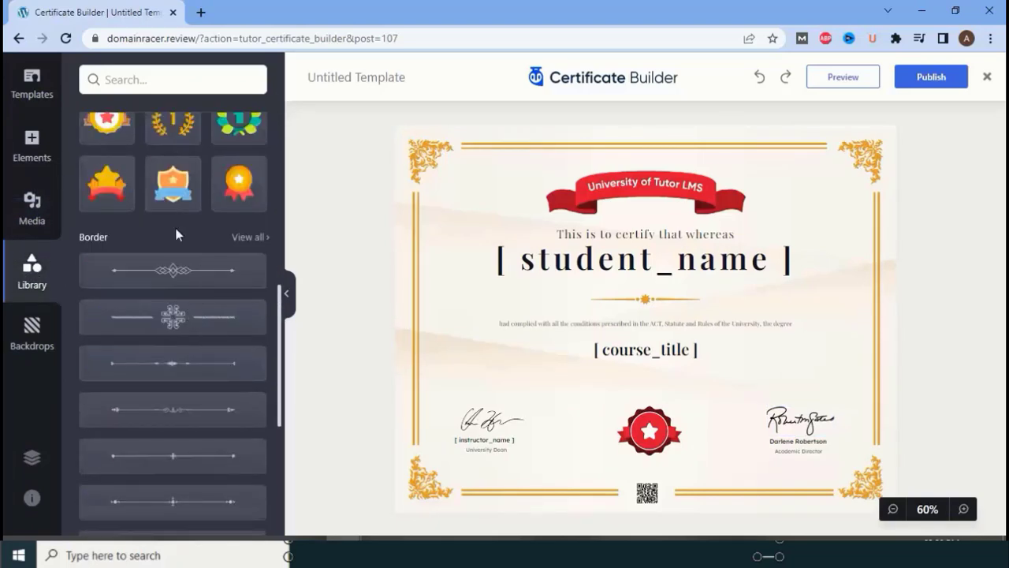
scroll(168, 289, down, 3)
scroll(187, 349, down, 3)
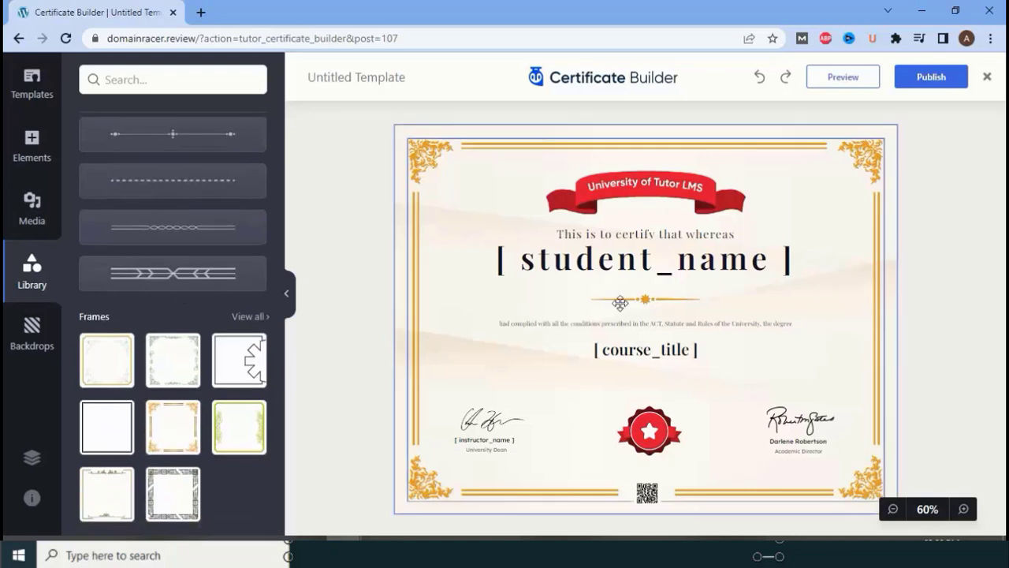
scroll(169, 250, down, 1)
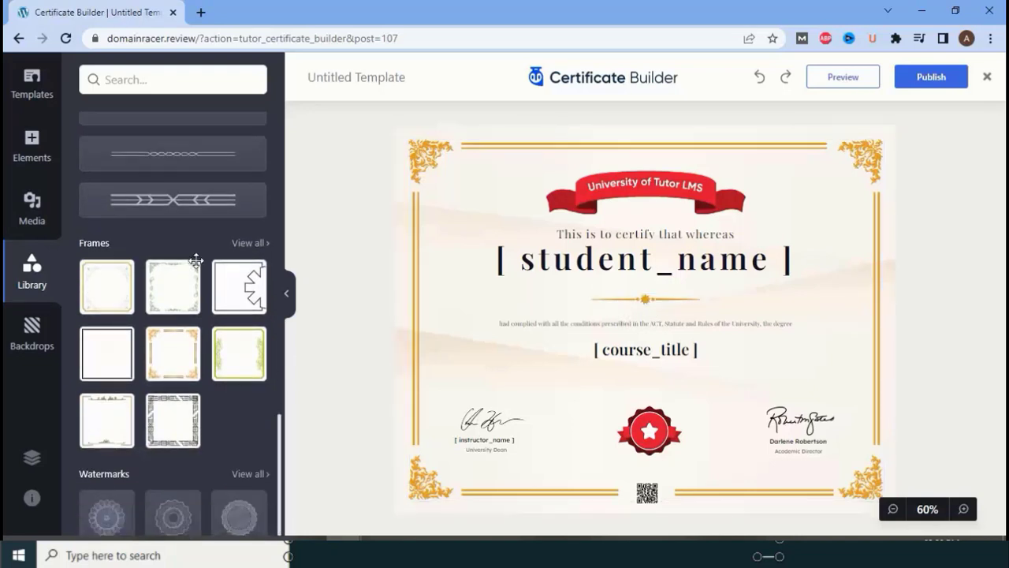
scroll(154, 442, down, 2)
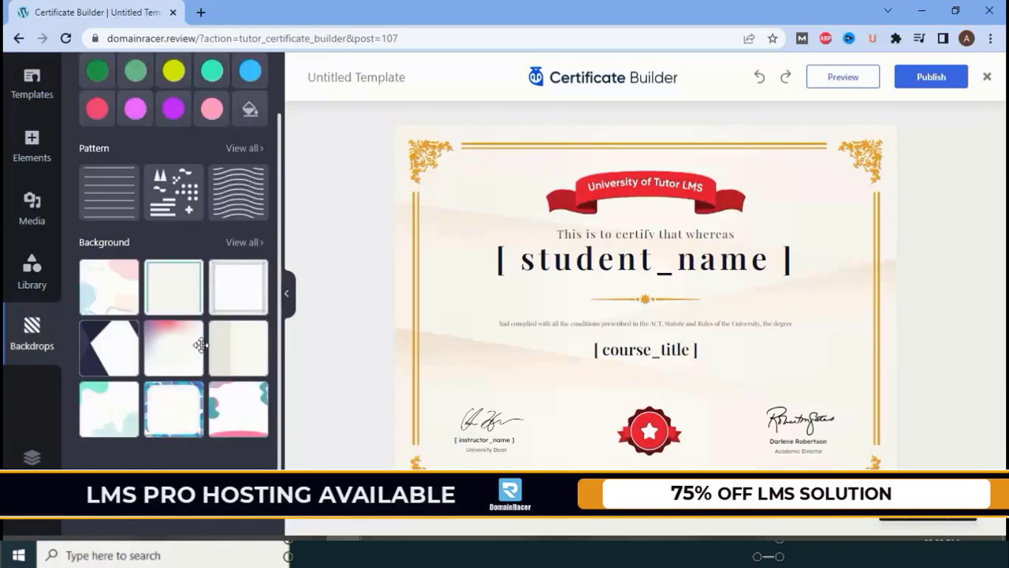
Try a plain white backdrop, switch to the pink-and-blue gradient, and open the Preview
click(249, 285)
click(188, 340)
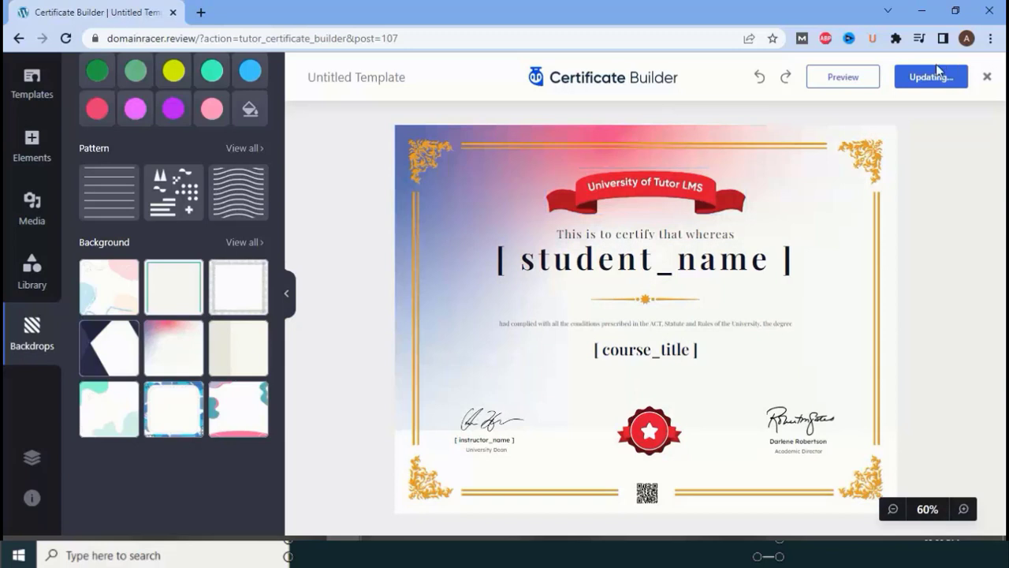
click(843, 77)
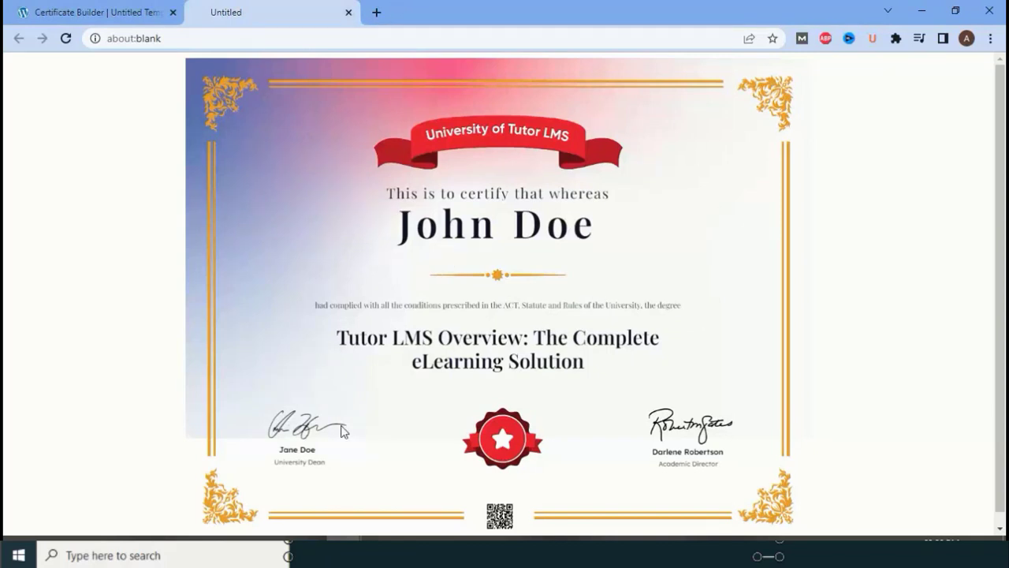
Close the preview tab and publish the certificate template
click(348, 12)
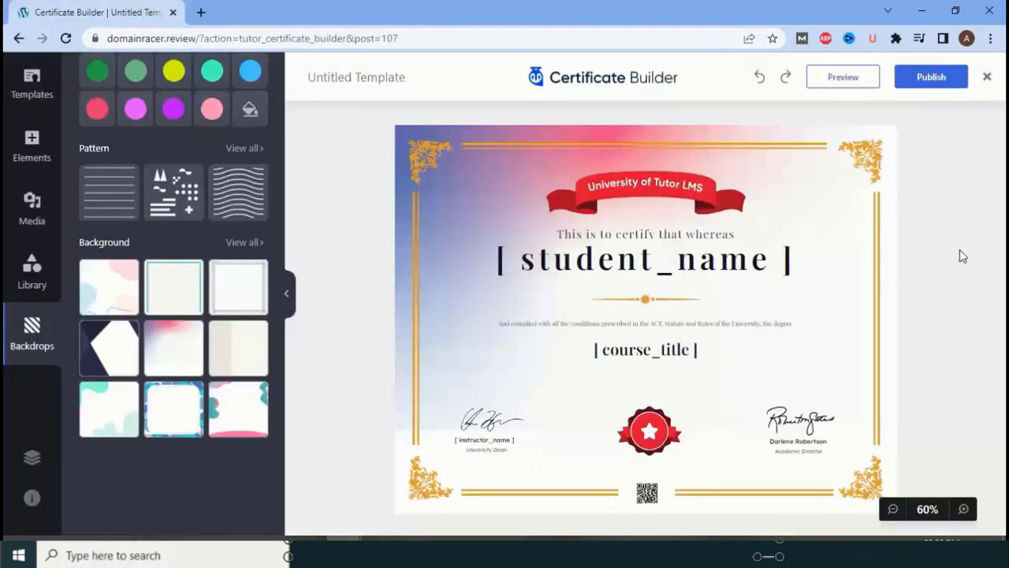
click(937, 86)
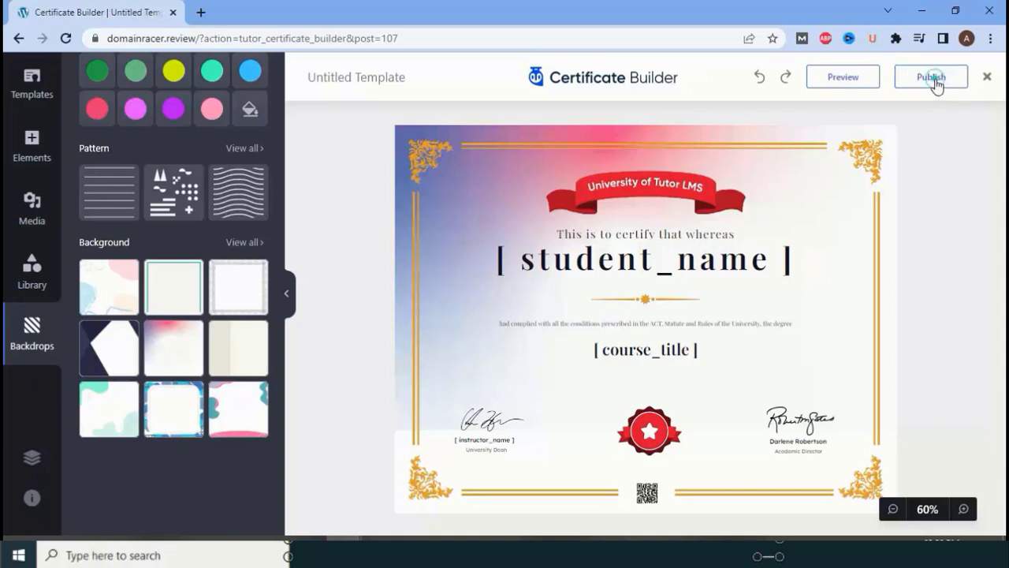